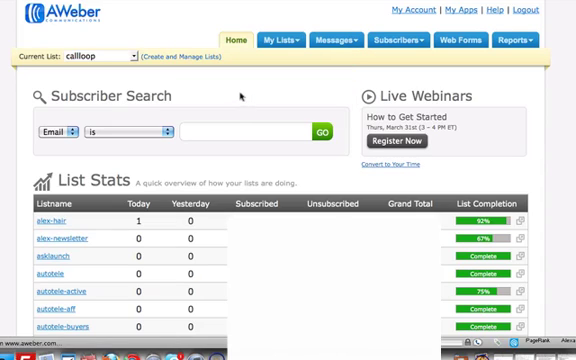
# - Highlight the Automation Rules heading text, then show the Current List choices with callloop still current
pyautogui.doubleClick(246, 100)
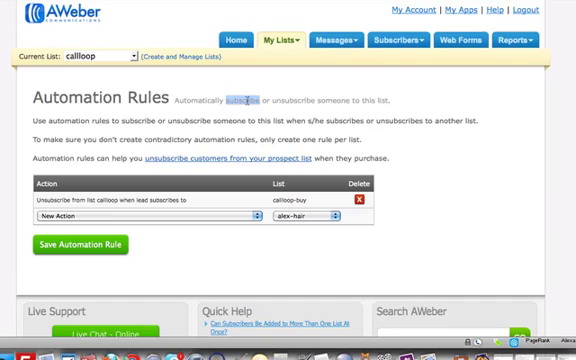
pyautogui.tripleClick(229, 100)
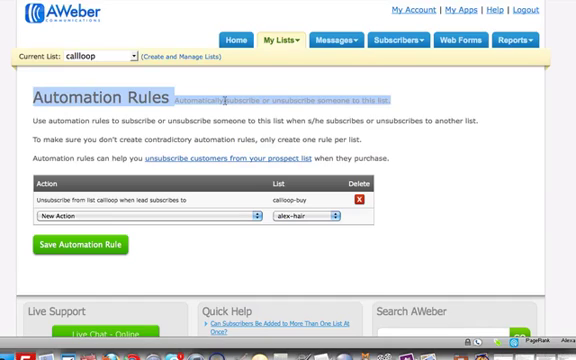
pyautogui.click(225, 100)
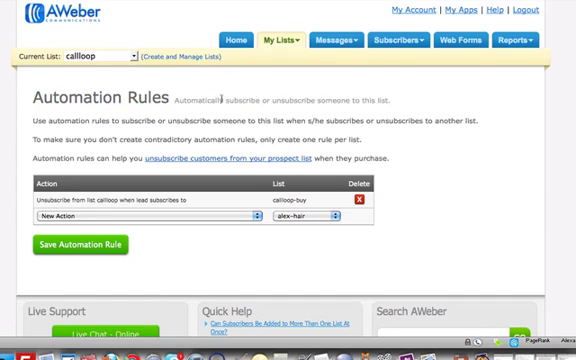
pyautogui.click(134, 57)
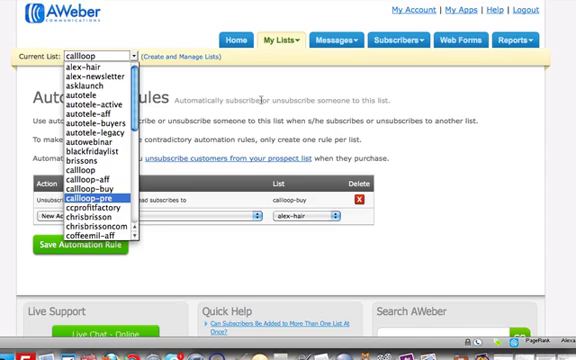
pyautogui.click(261, 100)
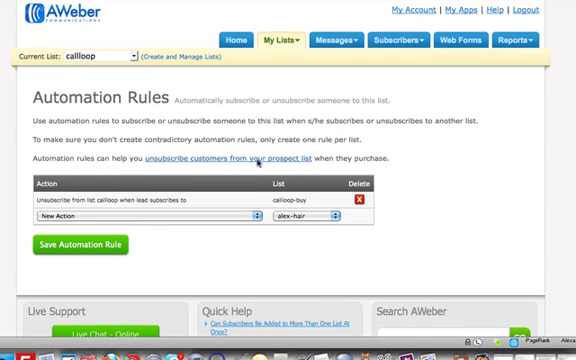
pyautogui.click(244, 215)
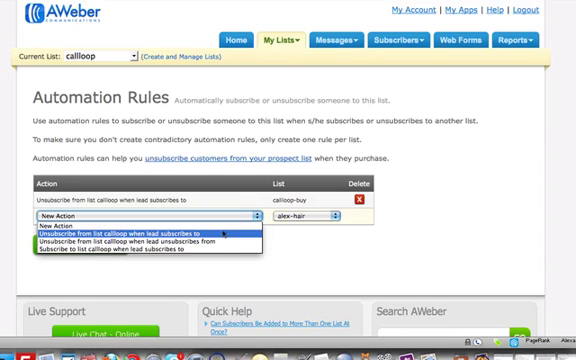
pyautogui.click(224, 113)
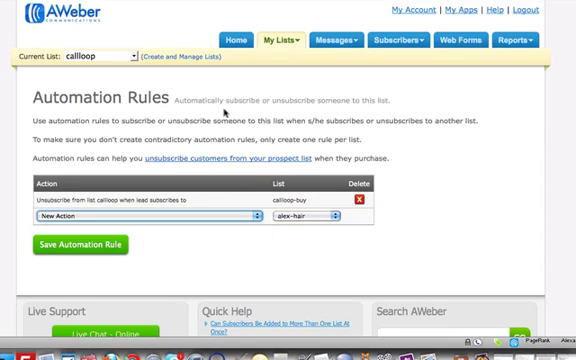
pyautogui.click(134, 58)
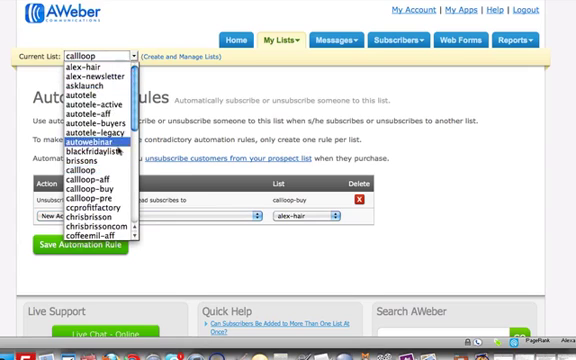
pyautogui.click(111, 190)
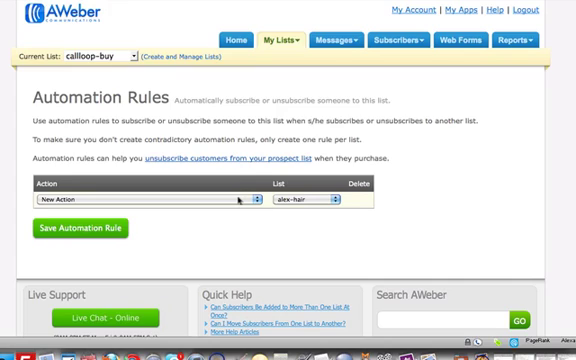
pyautogui.click(239, 200)
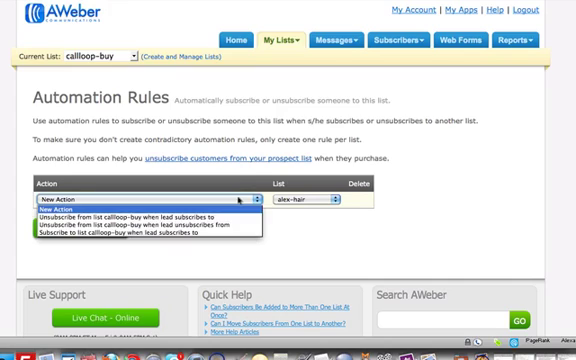
pyautogui.click(213, 233)
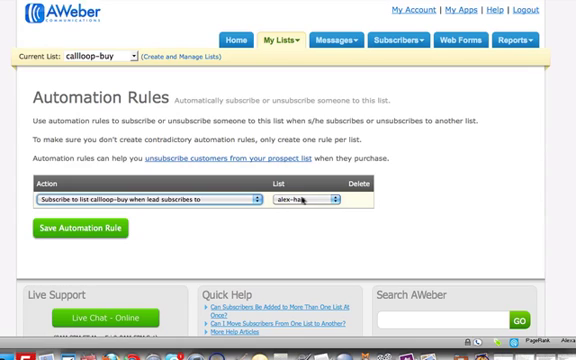
pyautogui.click(256, 199)
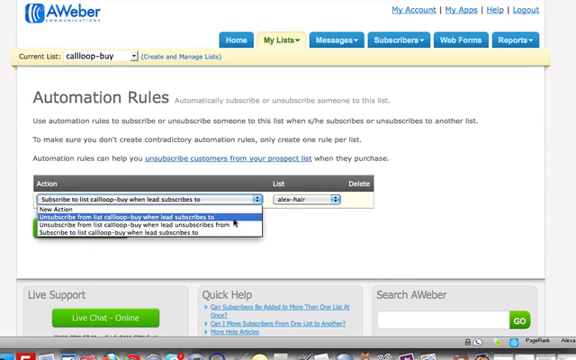
pyautogui.click(163, 77)
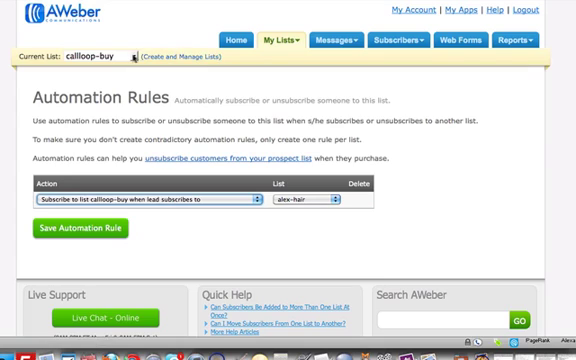
pyautogui.click(133, 57)
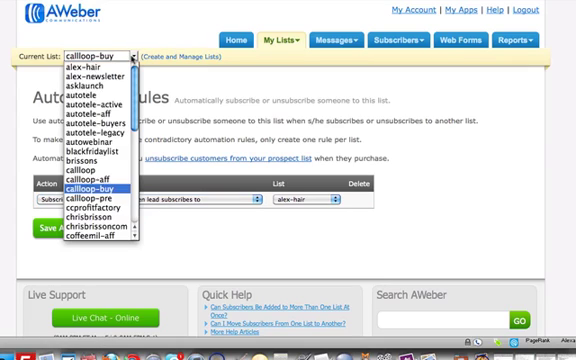
pyautogui.click(111, 170)
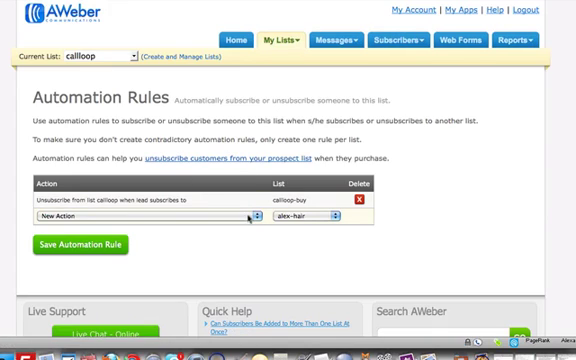
pyautogui.click(249, 216)
pyautogui.click(221, 138)
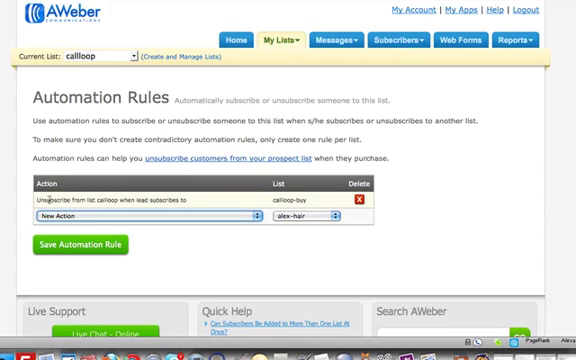
pyautogui.moveTo(37, 200); pyautogui.dragTo(192, 206)
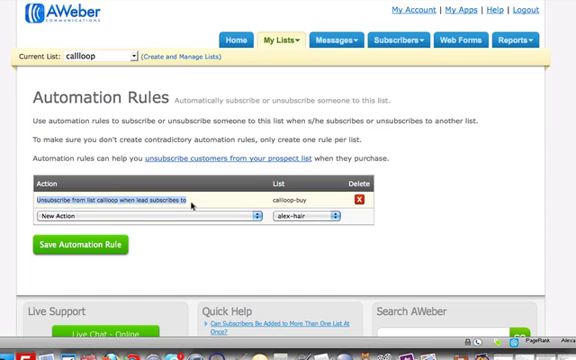
pyautogui.doubleClick(290, 201)
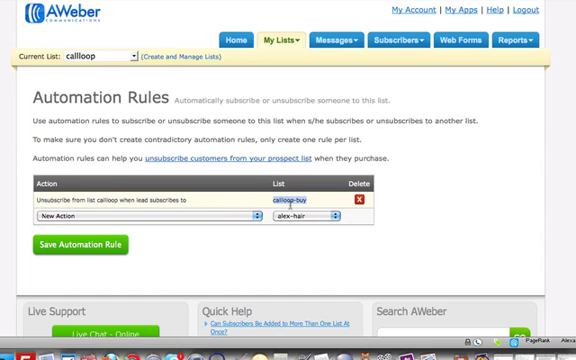
pyautogui.click(419, 161)
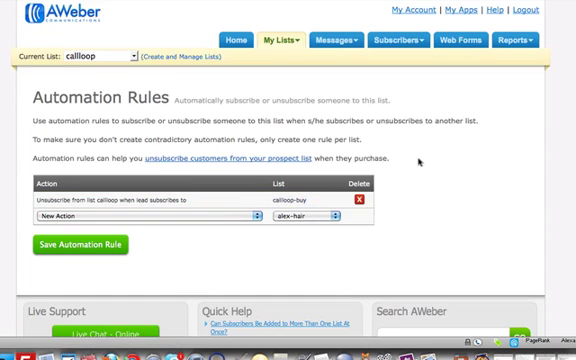